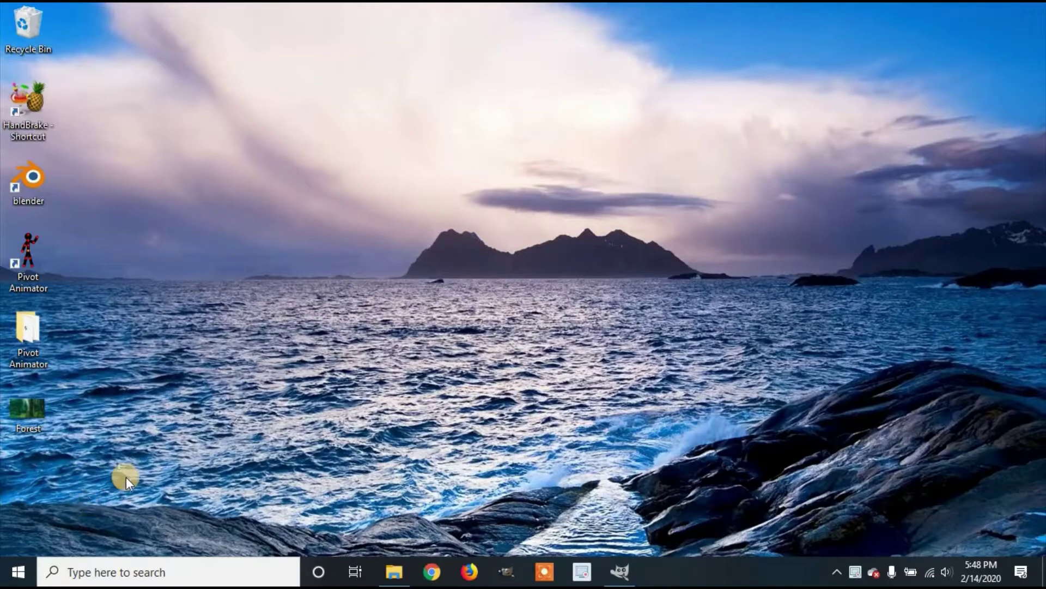
Step: Drag the Forest picture from Explorer's Desktop folder into GIMP, then minimize Explorer
click(617, 572)
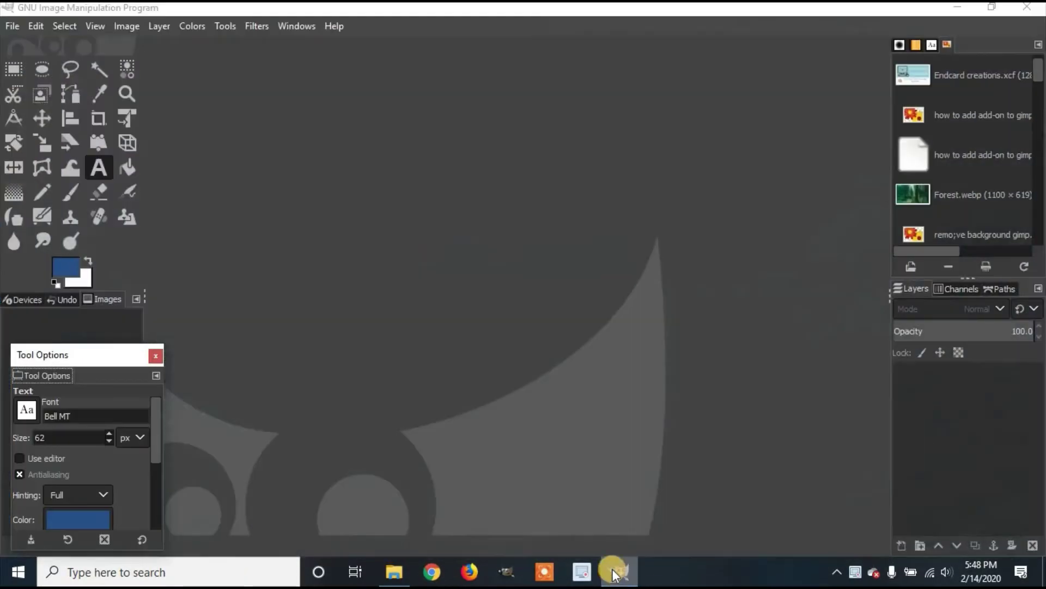
click(394, 572)
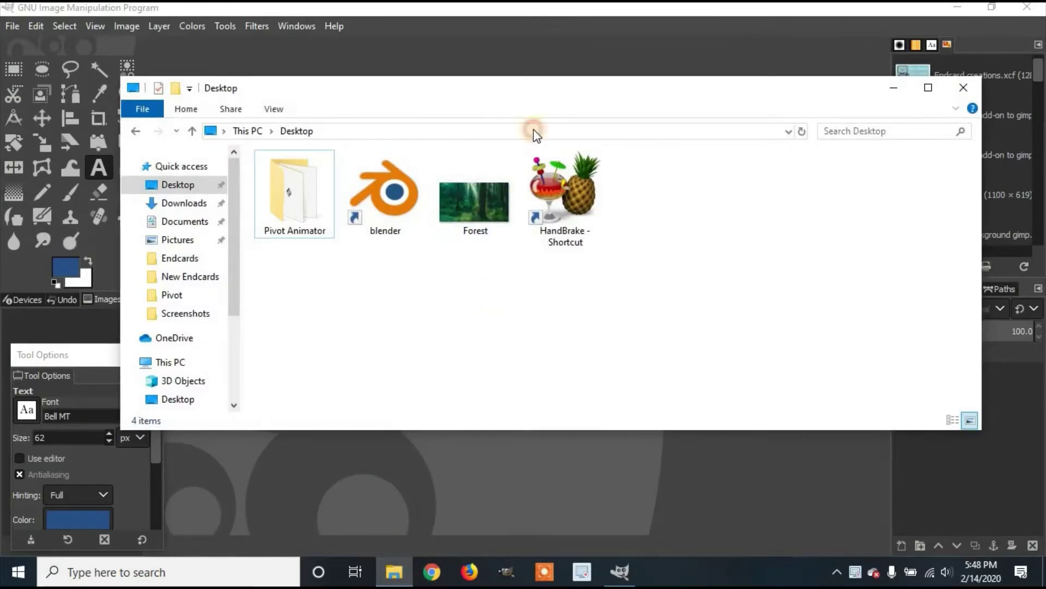
drag(533, 87, 527, 312)
drag(479, 433, 538, 239)
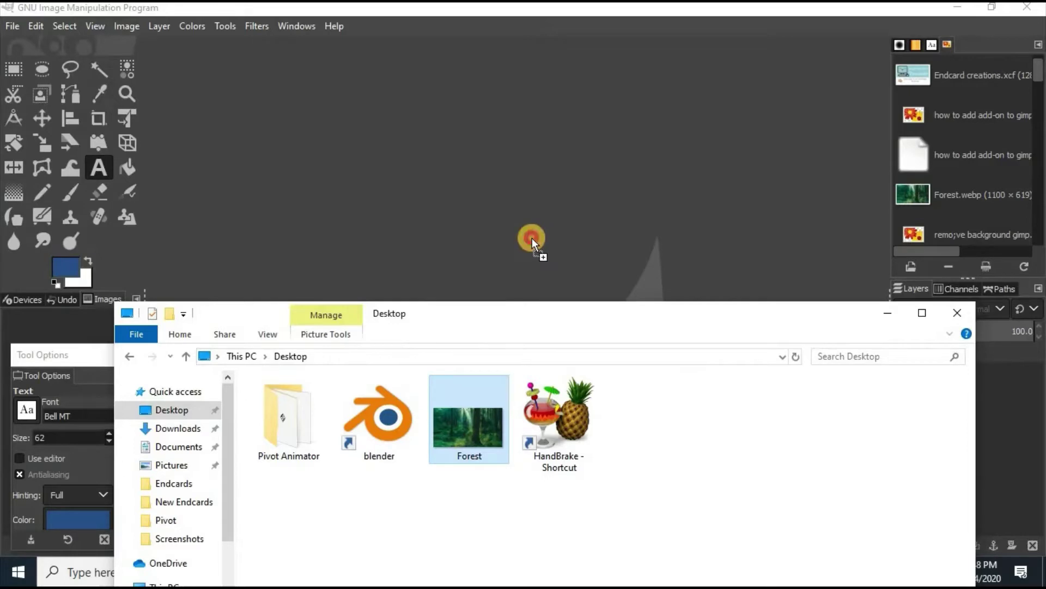
click(888, 314)
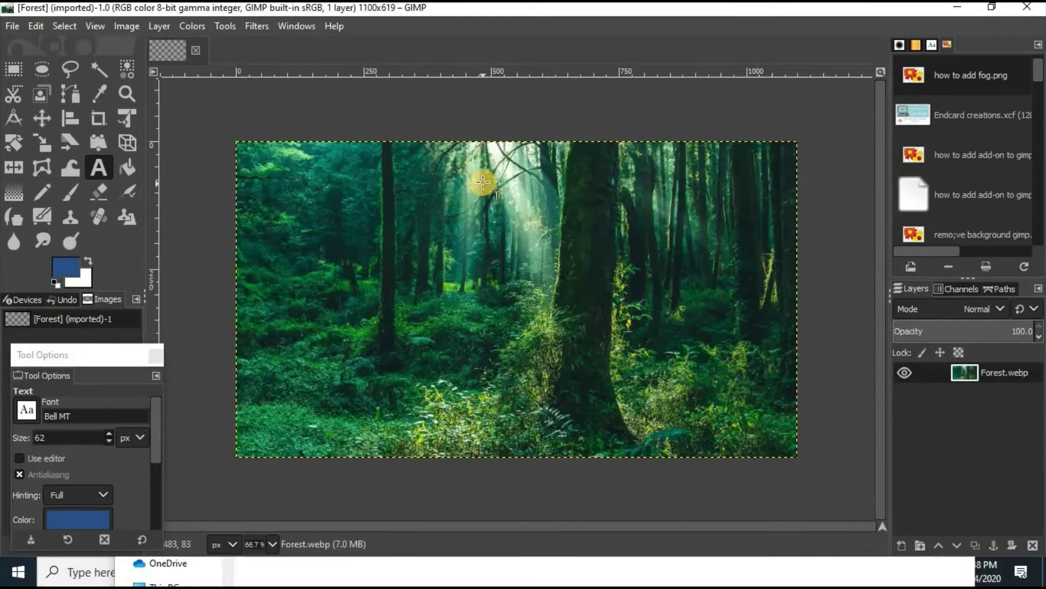
Step: Launch G'MIC-Qt from the Filters menu on the Forest image
click(255, 29)
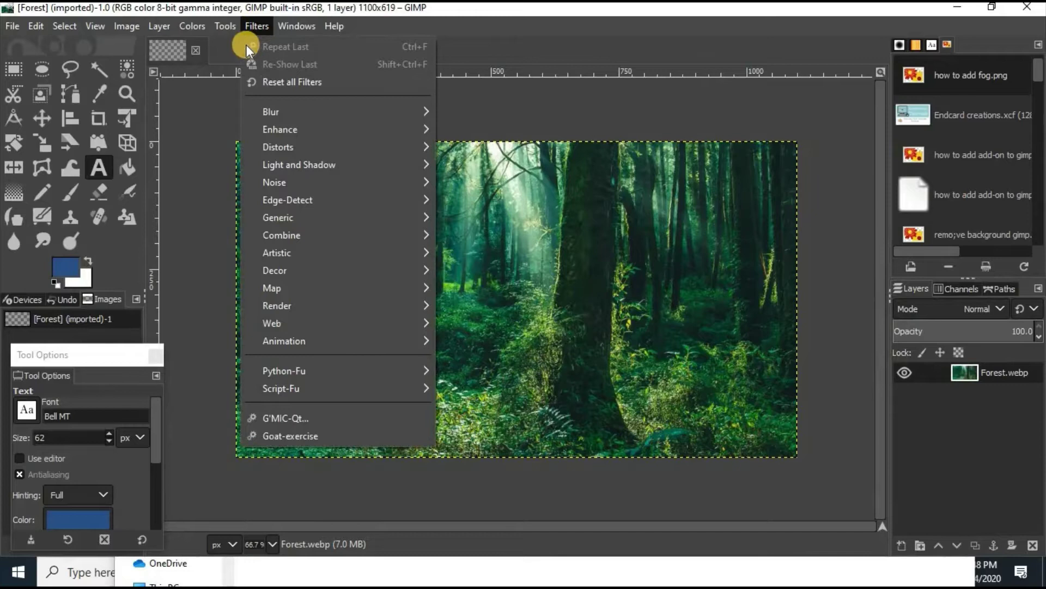
click(294, 417)
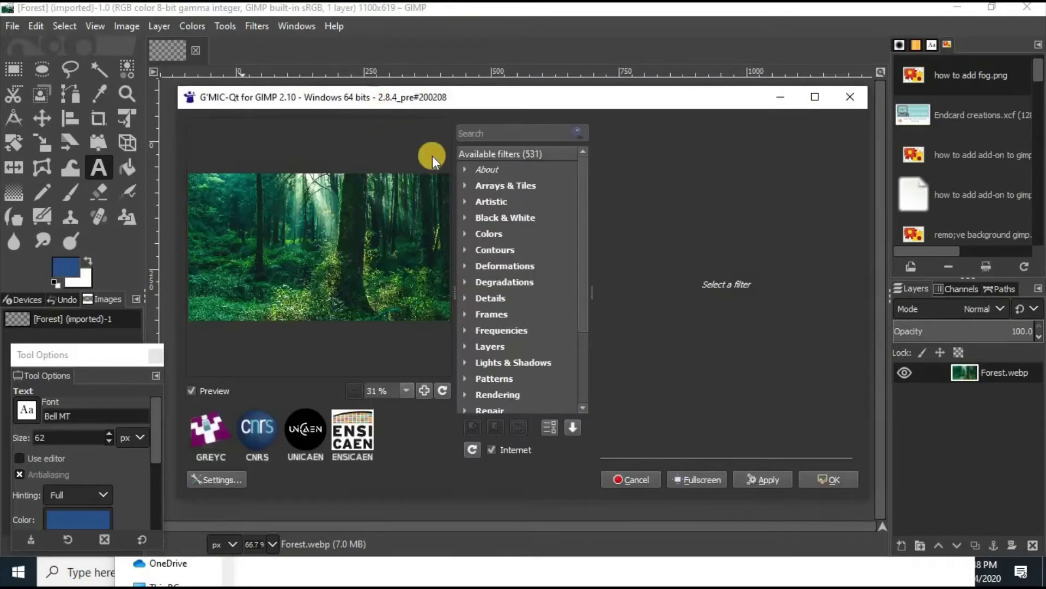
Step: Search 'clouds', select the Clouds filter, and regenerate the random fog preview several times
click(491, 132)
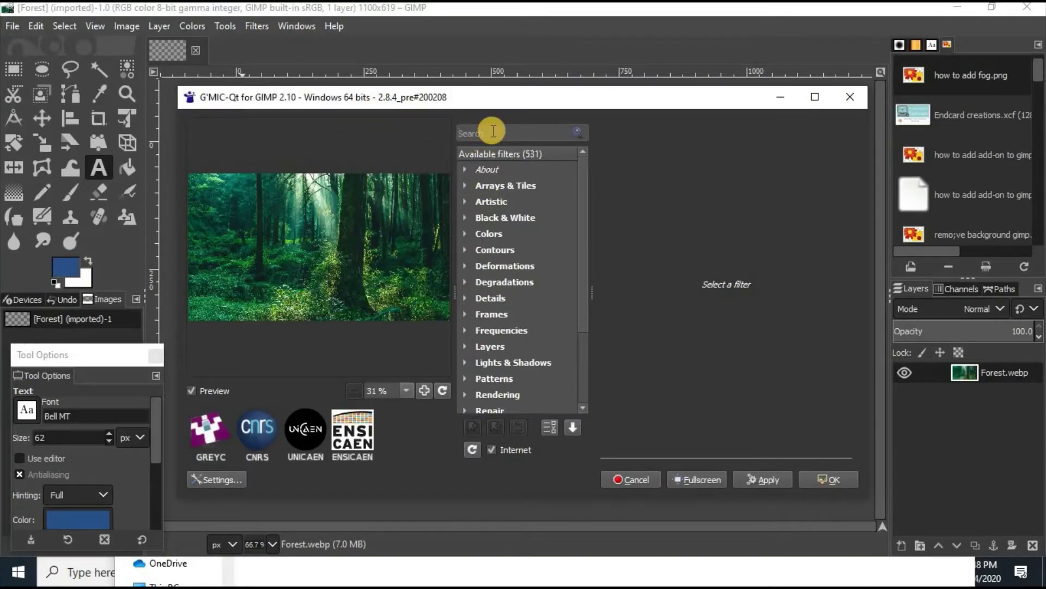
text(clouds)
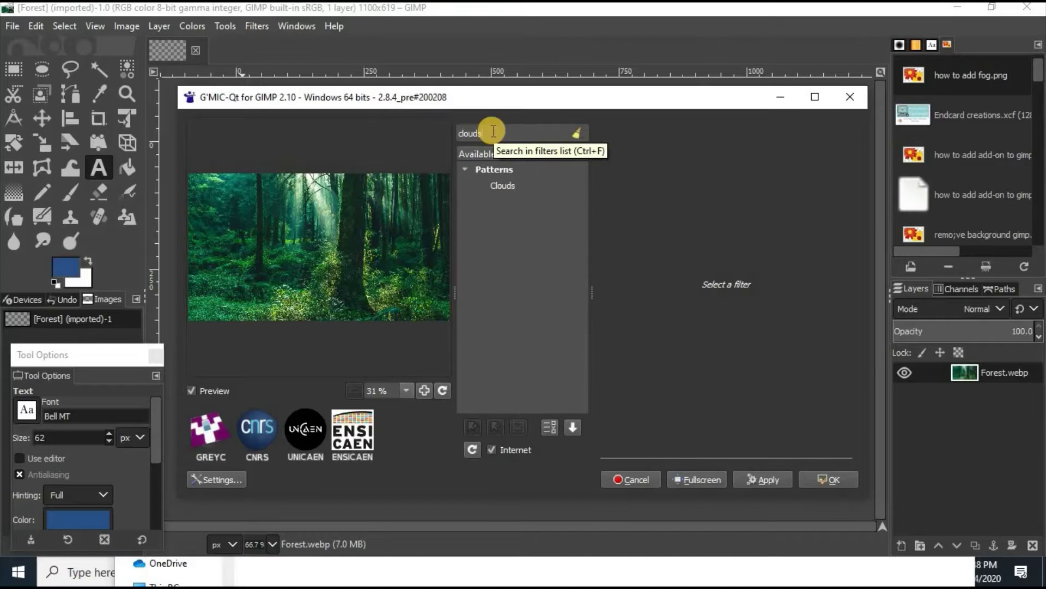
click(505, 185)
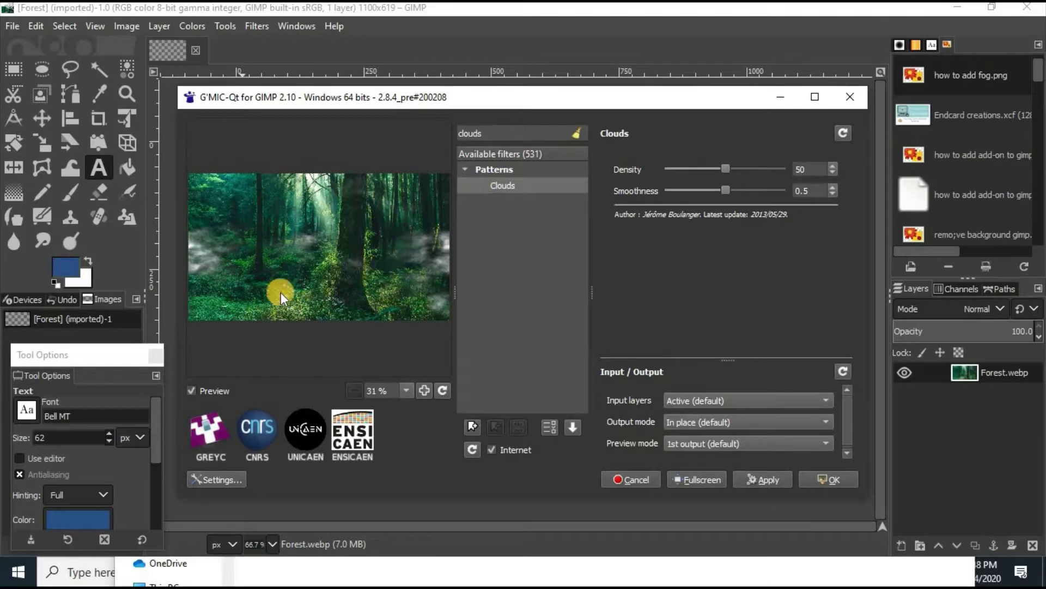
click(522, 183)
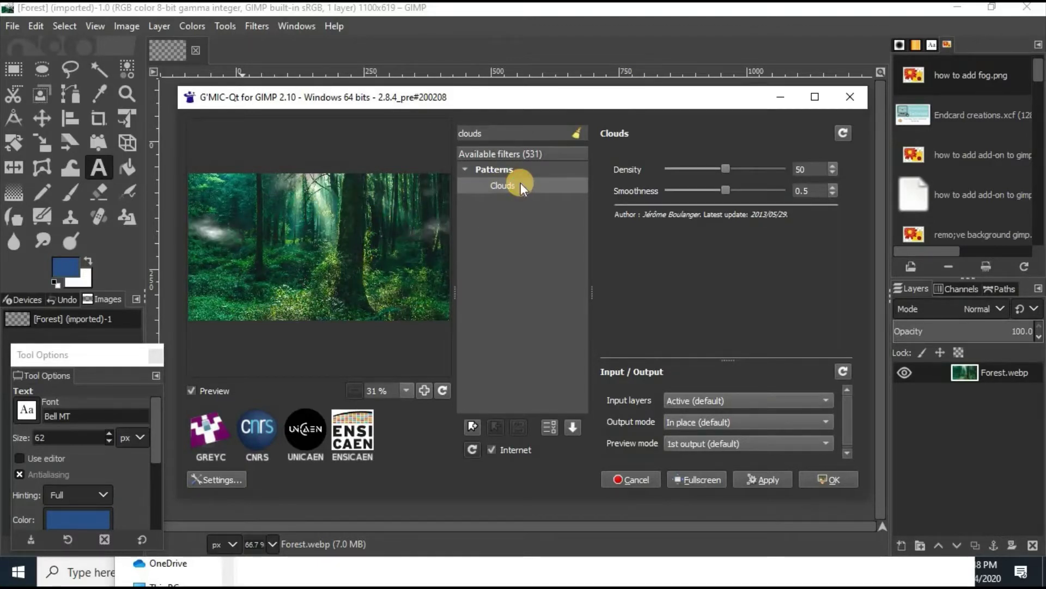
click(520, 183)
click(521, 182)
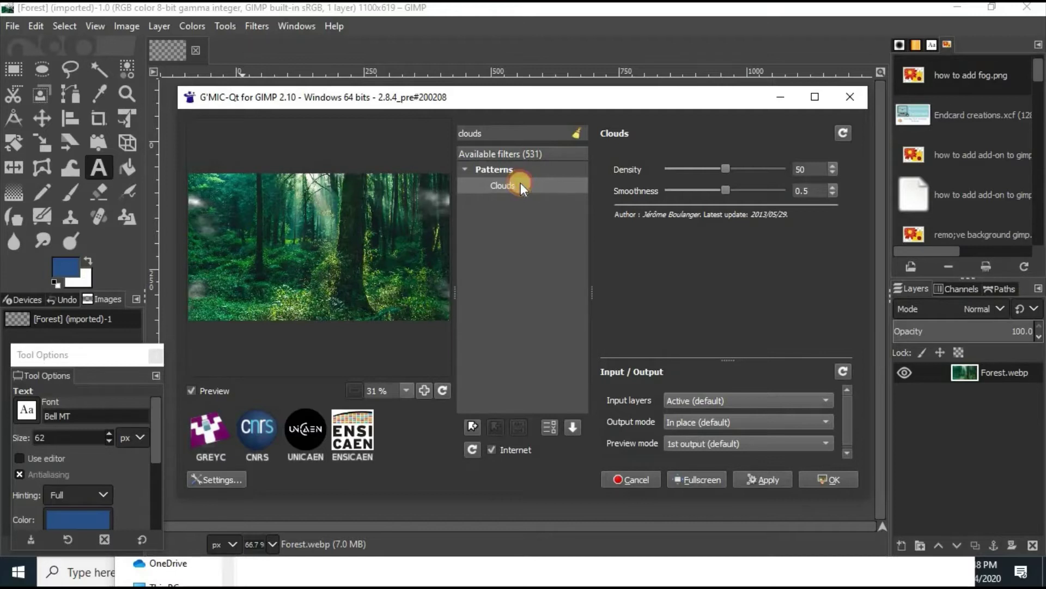
click(521, 183)
click(520, 183)
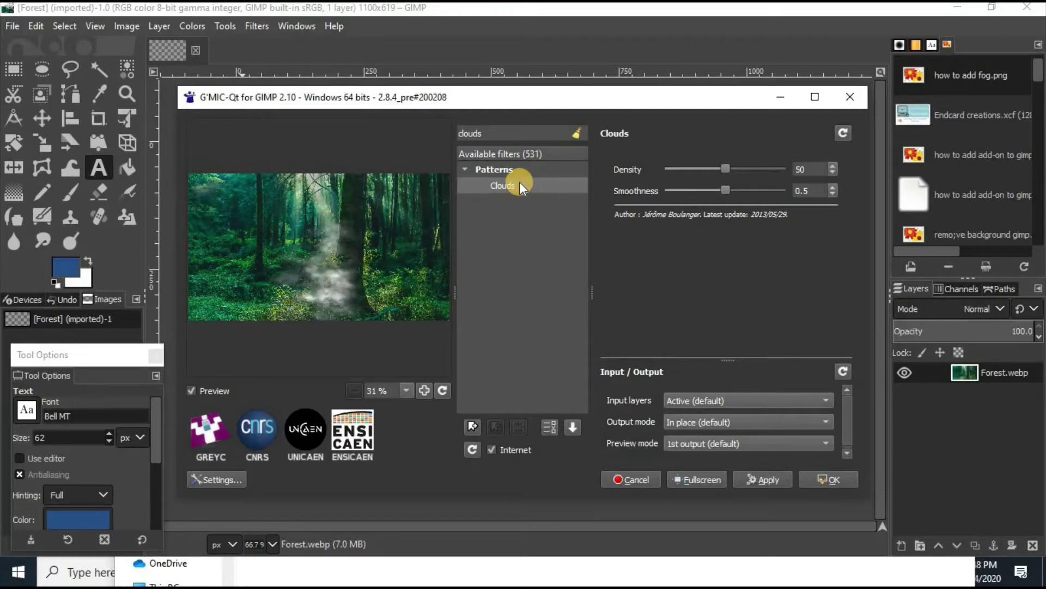
click(515, 181)
click(516, 180)
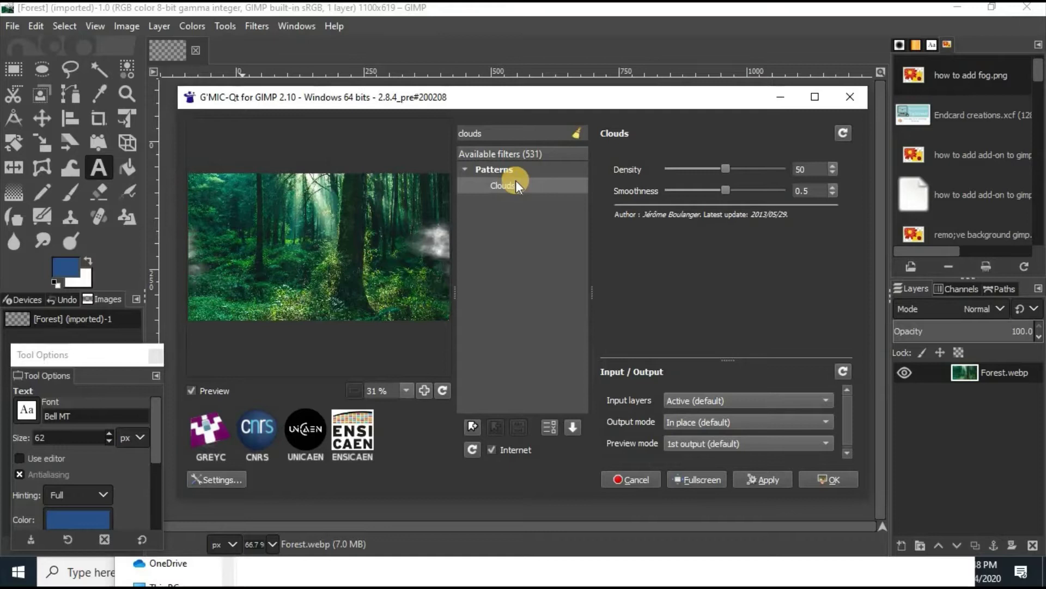
click(516, 181)
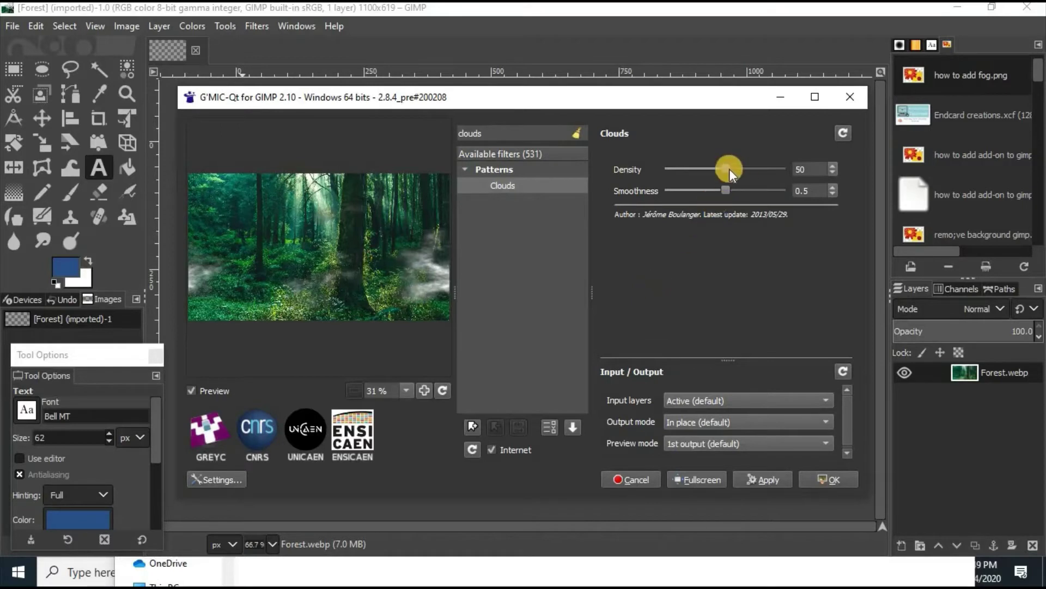
Step: Set the Clouds Density to 91.8 and Smoothness to 0.367
mouse_move(727, 169)
mouse_down()
mouse_move(776, 173)
mouse_move(738, 173)
mouse_move(736, 189)
mouse_move(754, 168)
mouse_move(767, 167)
mouse_move(709, 190)
mouse_up()
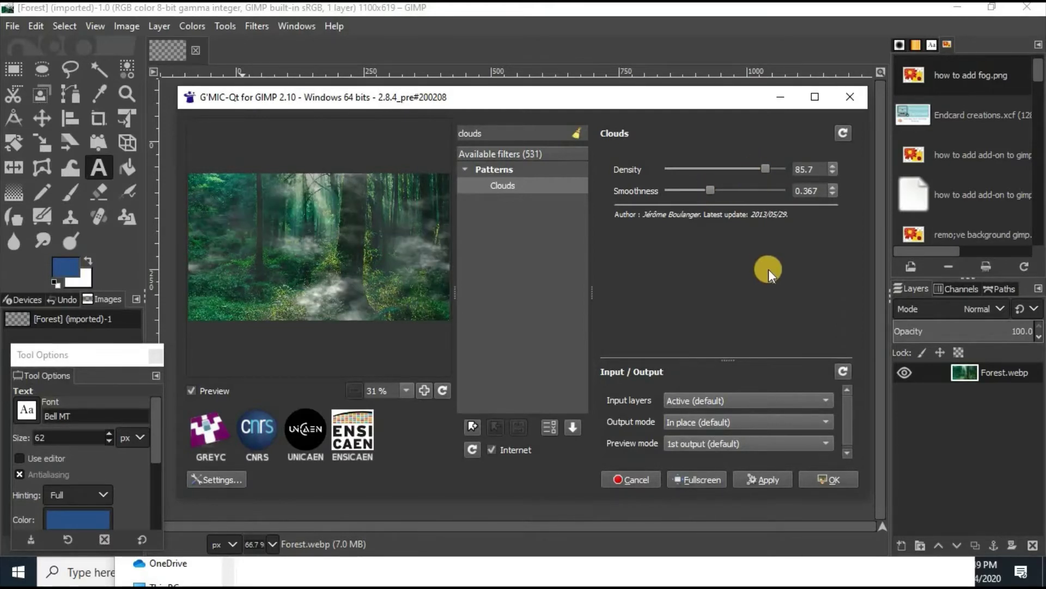
drag(764, 169, 772, 169)
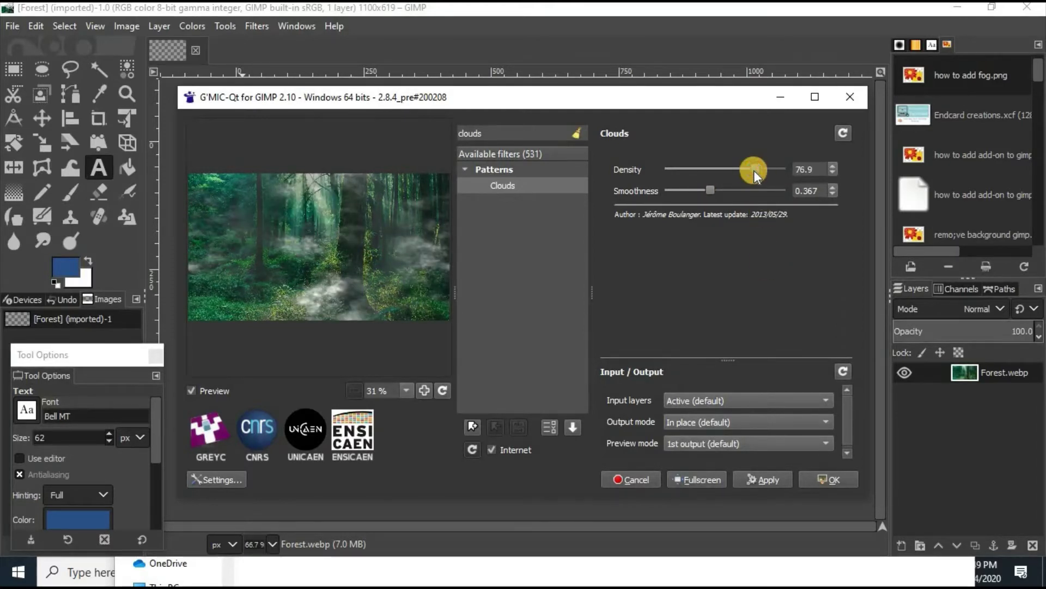
Step: Apply Clouds with Output mode set to New layer(s), then close G'MIC
click(752, 422)
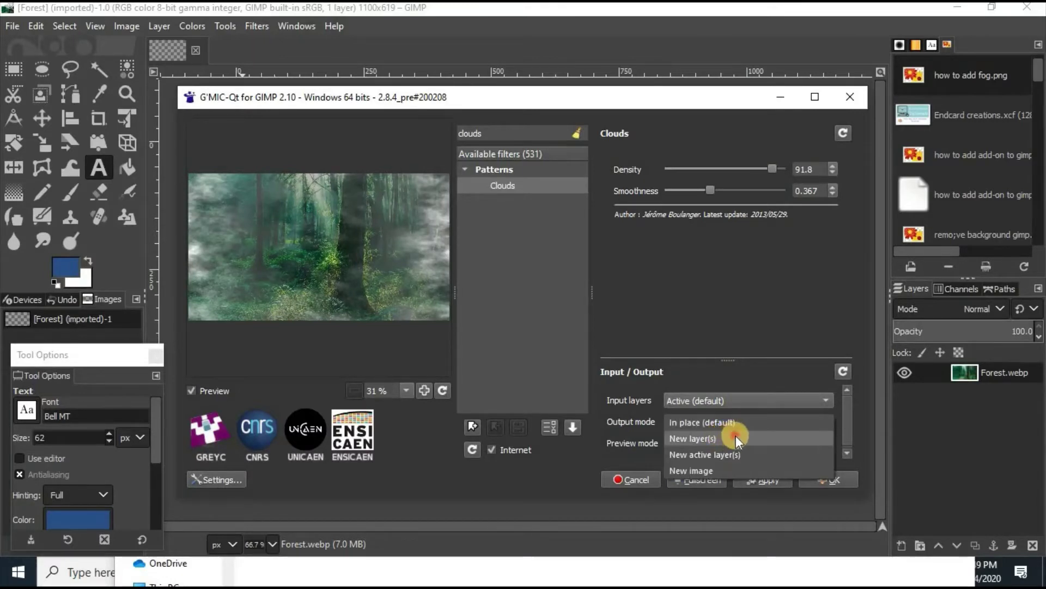
click(736, 436)
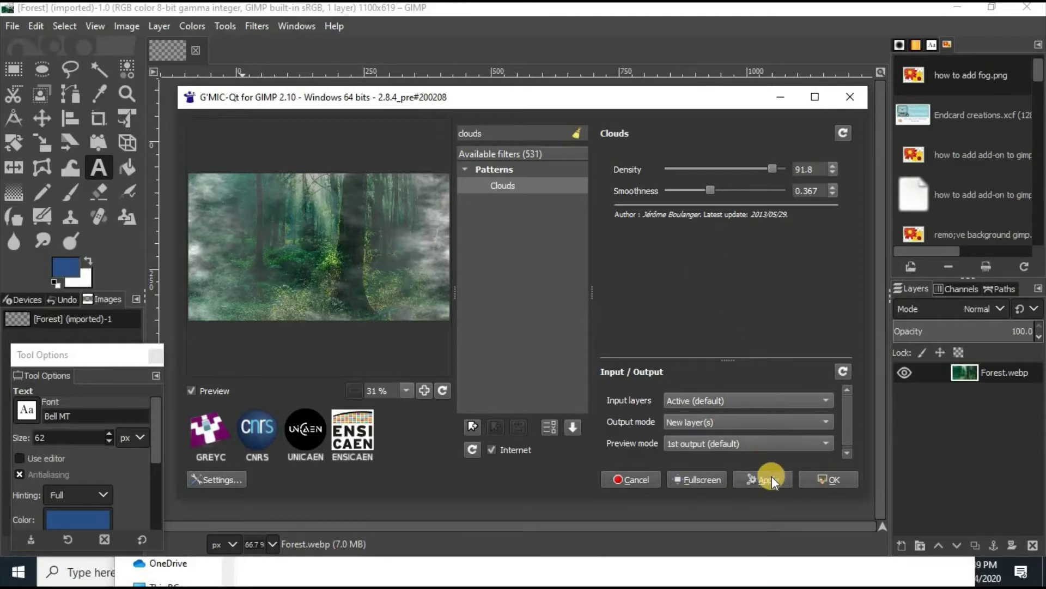
click(754, 480)
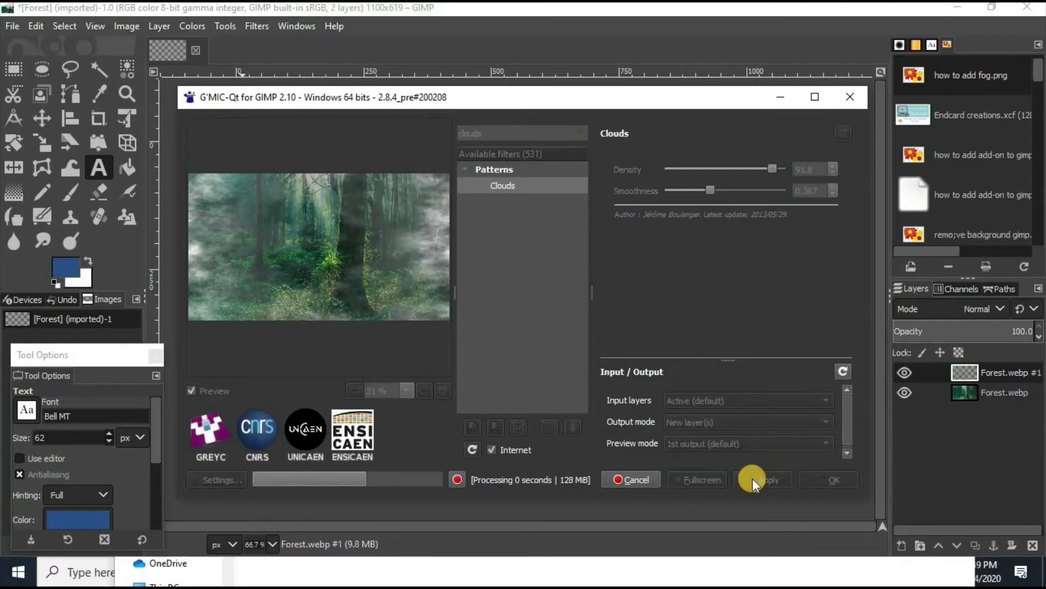
click(849, 98)
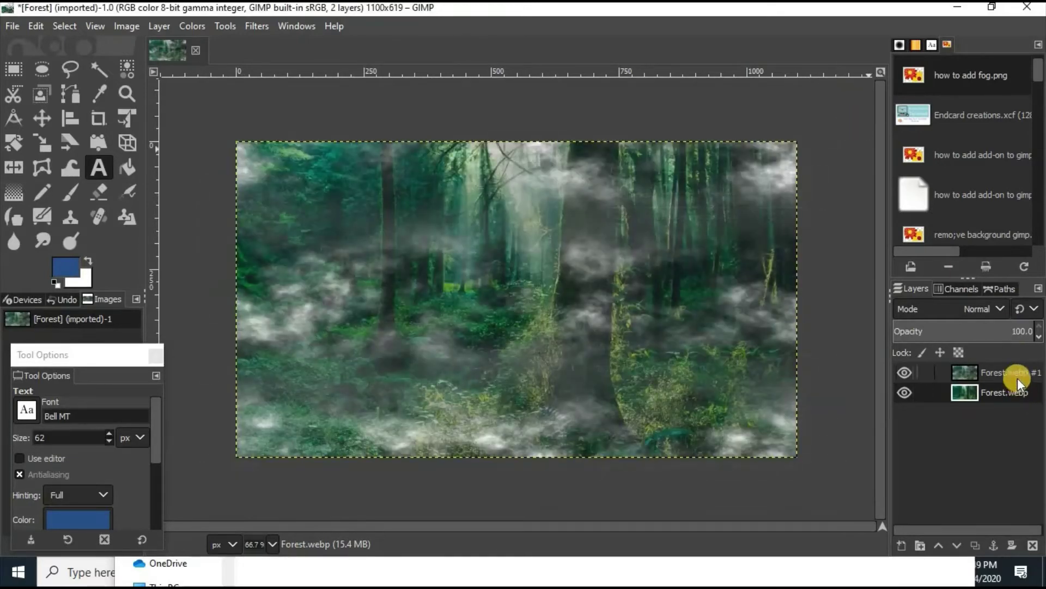
Step: Hide and re-show the Forest.webp #1 fog layer for a before/after comparison
click(907, 374)
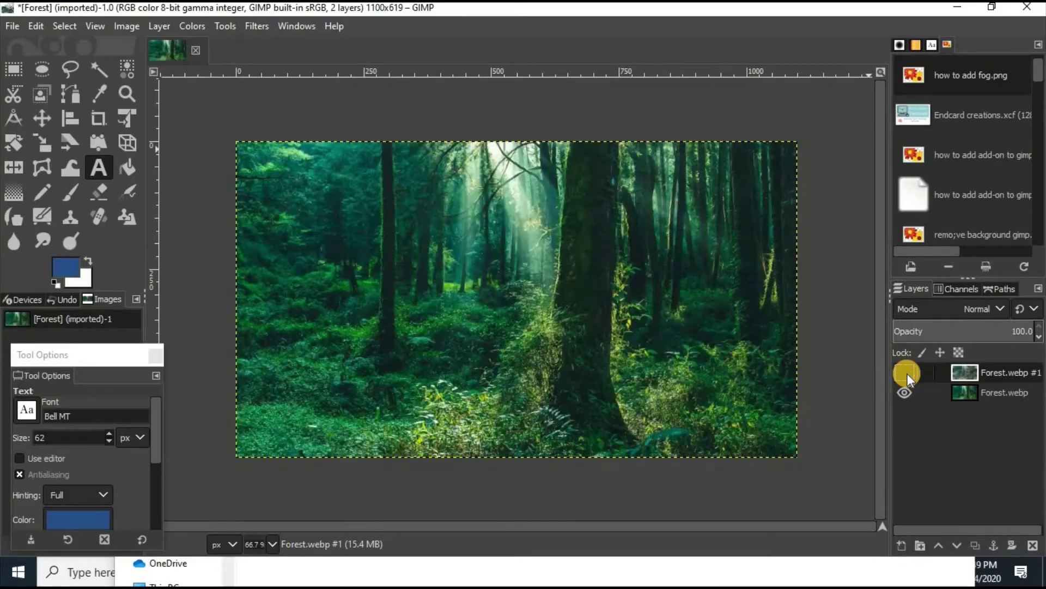
click(907, 374)
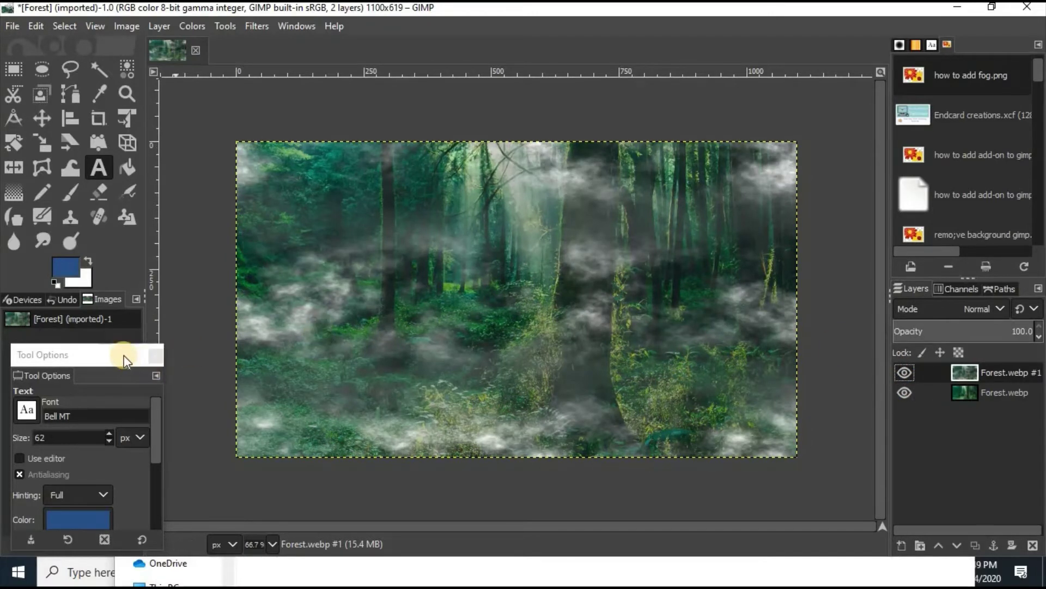
Step: Select the Paintbrush, dock its settings, and set the foreground colour to black (000000)
click(64, 194)
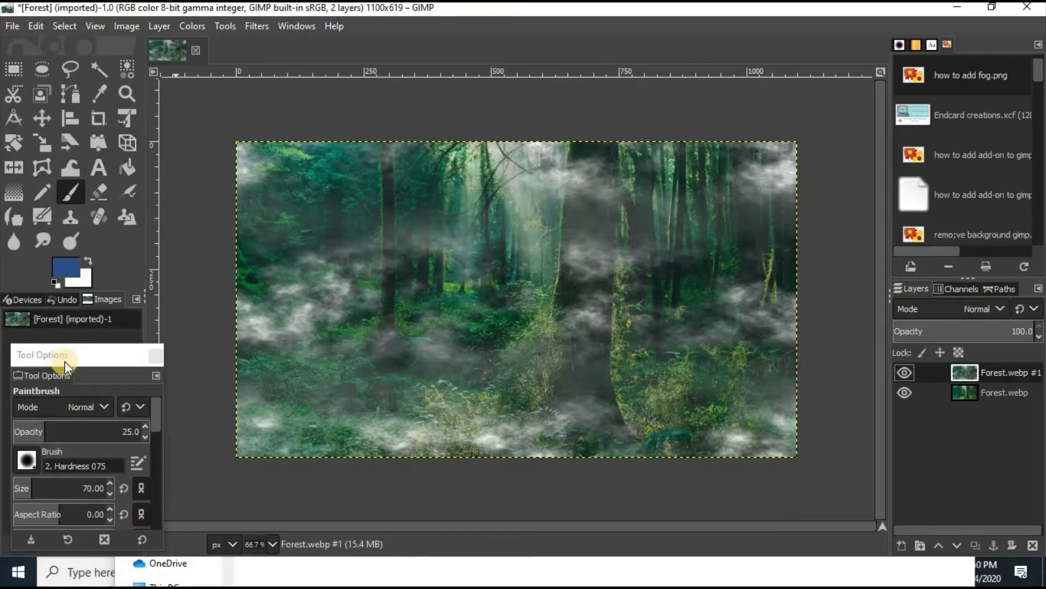
mouse_move(69, 355)
mouse_down()
mouse_move(94, 270)
mouse_move(41, 373)
mouse_up()
click(59, 263)
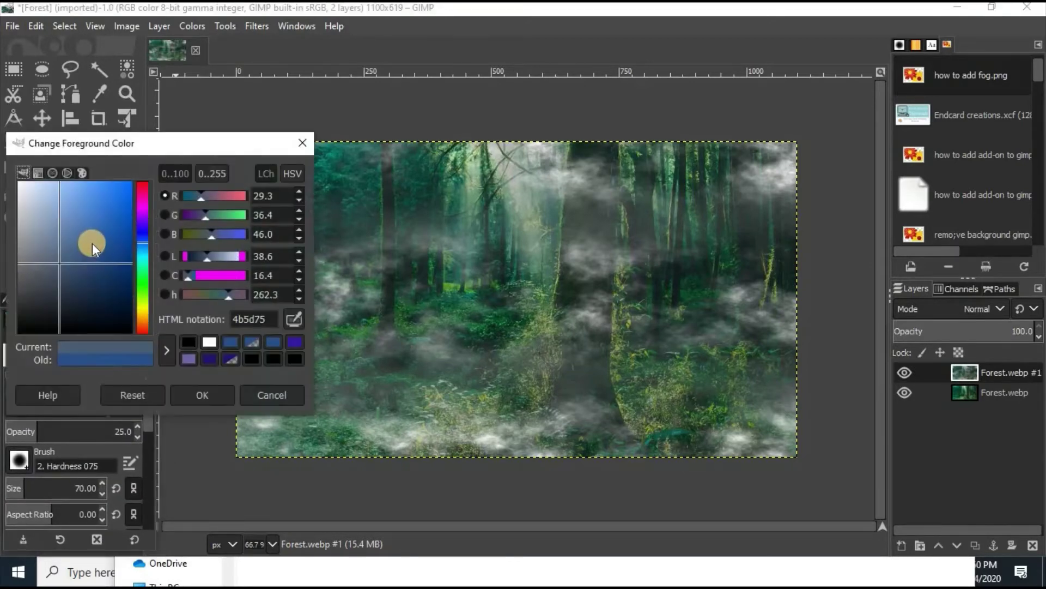
mouse_move(93, 243)
mouse_down()
mouse_move(14, 274)
mouse_move(3, 357)
mouse_up()
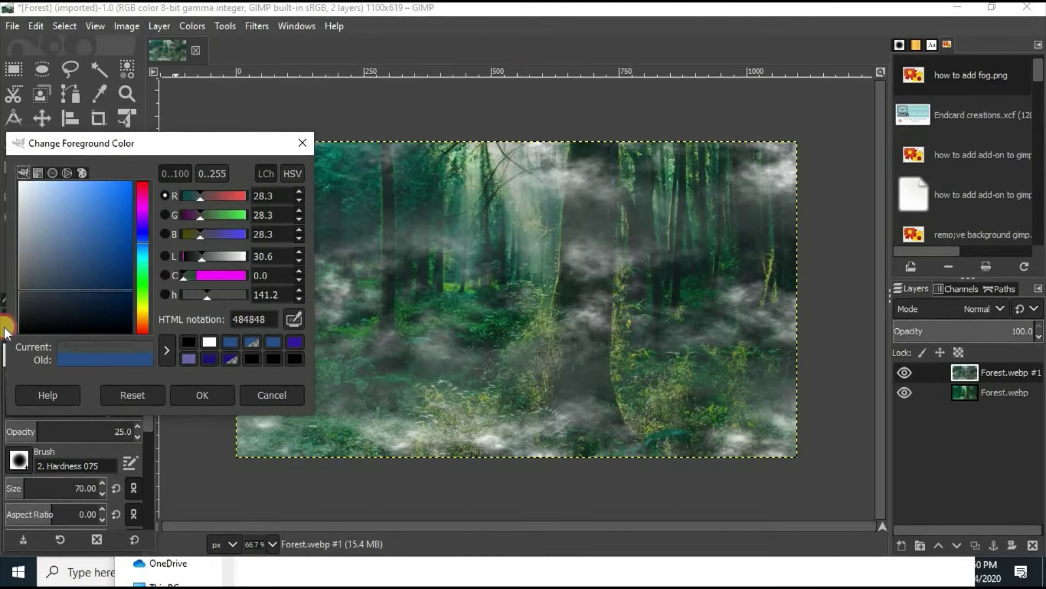
click(193, 391)
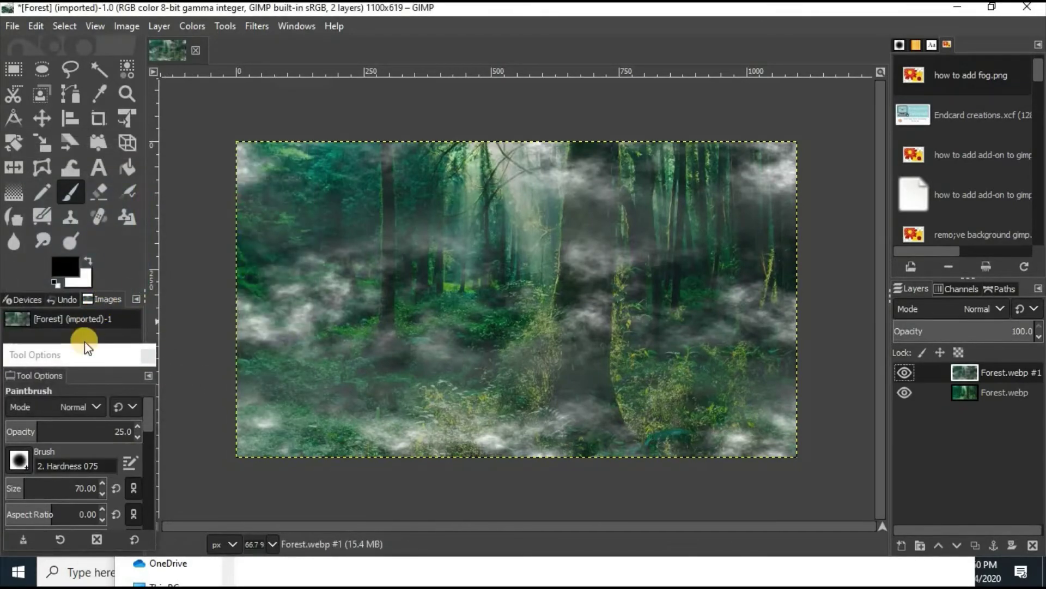
Step: Float the brush Tool Options in their own window and move it off the image
drag(85, 341, 92, 263)
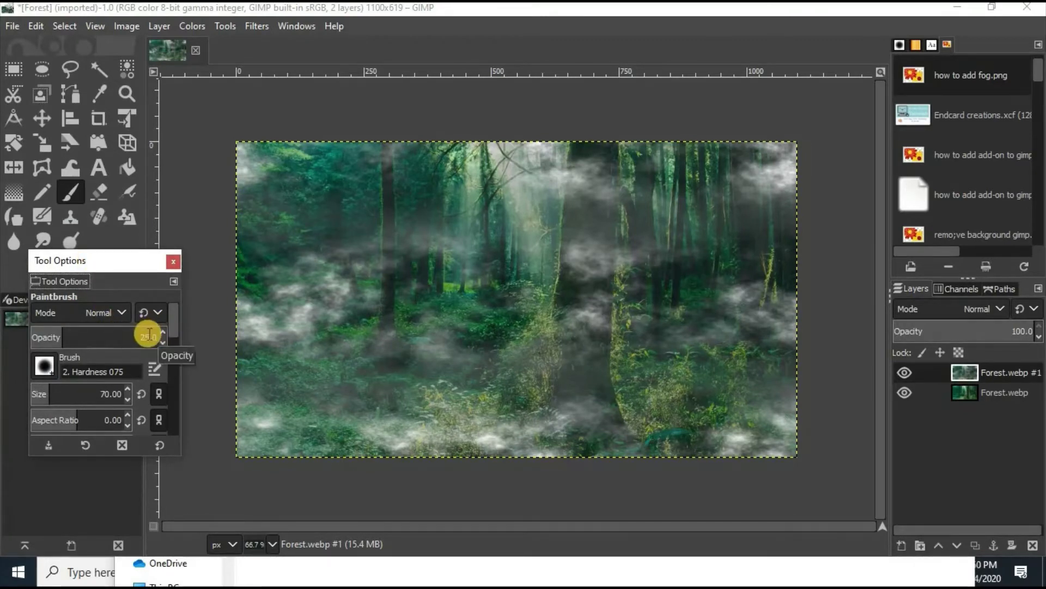
drag(118, 271, 80, 280)
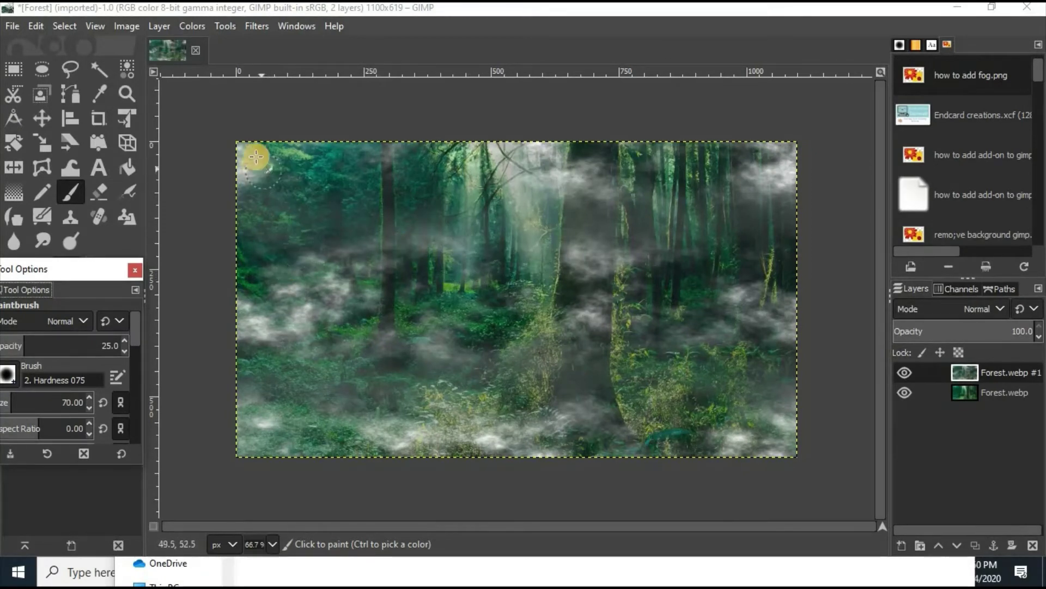
drag(250, 166, 258, 175)
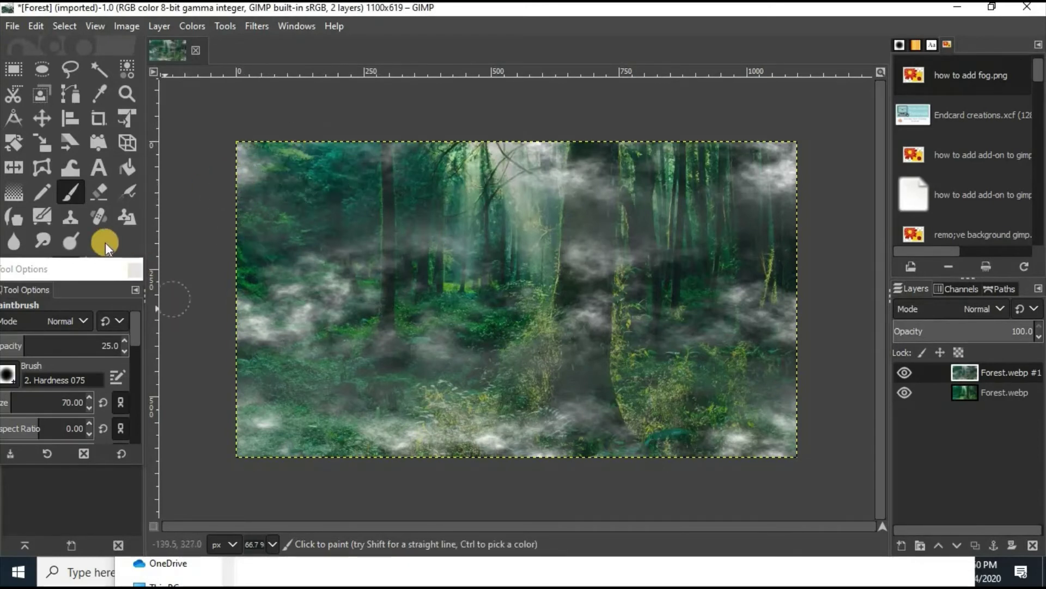
drag(94, 267, 105, 282)
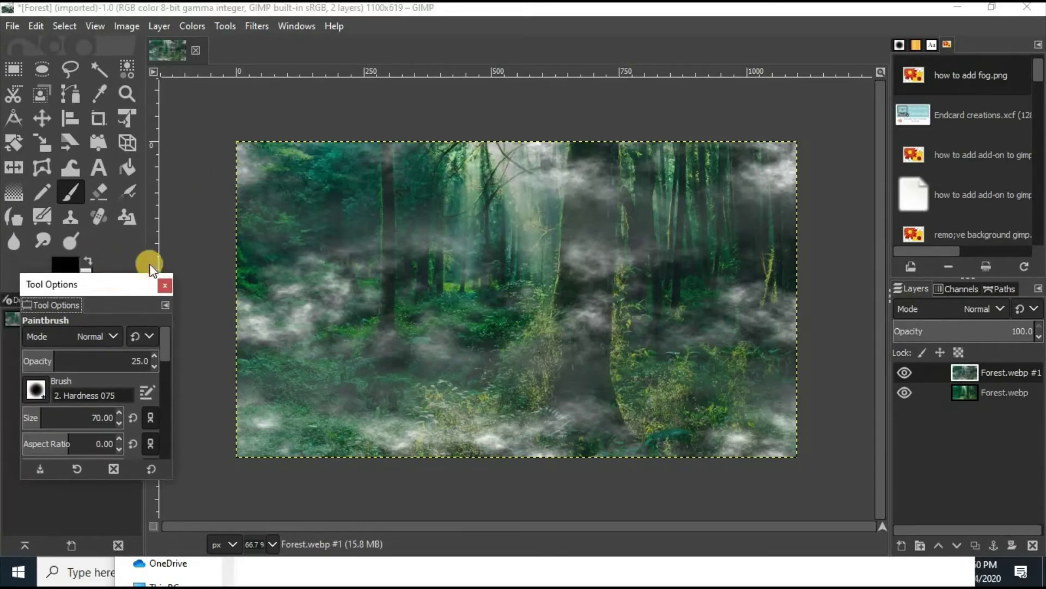
Step: Undo the trial grey stroke across the fog and restore black as the paint colour
mouse_move(322, 248)
mouse_down()
mouse_move(371, 223)
mouse_move(575, 167)
mouse_up()
key(ctrl)
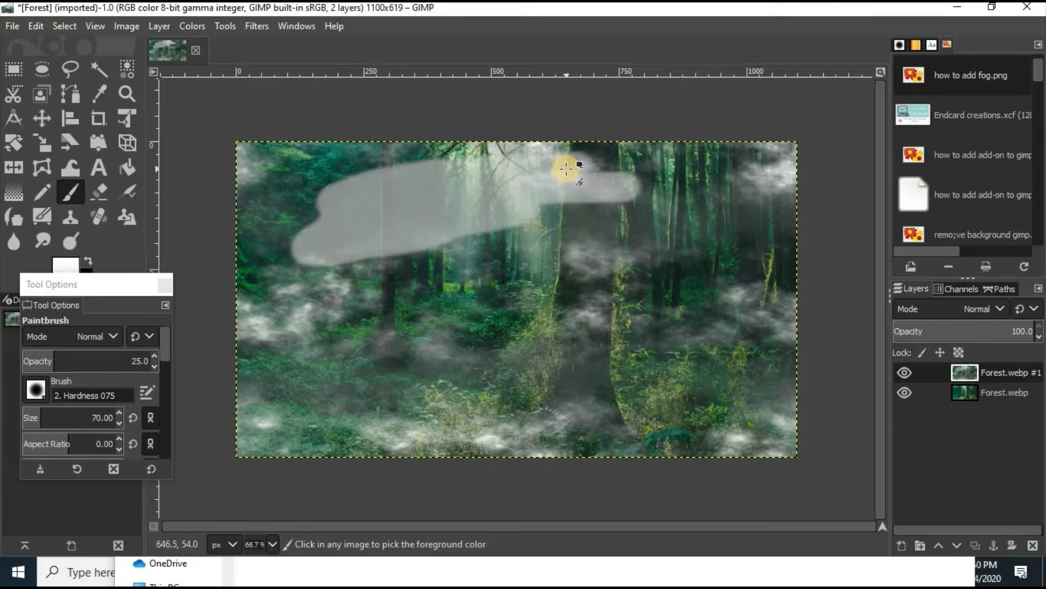
key(ctrl+z)
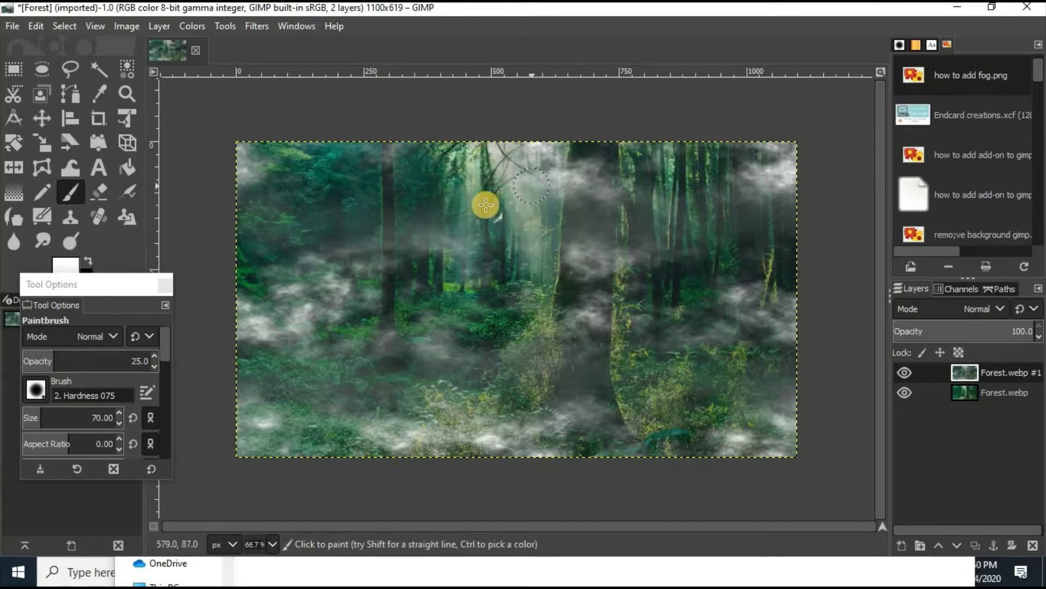
mouse_move(128, 288)
mouse_down()
mouse_move(104, 343)
mouse_move(78, 292)
mouse_up()
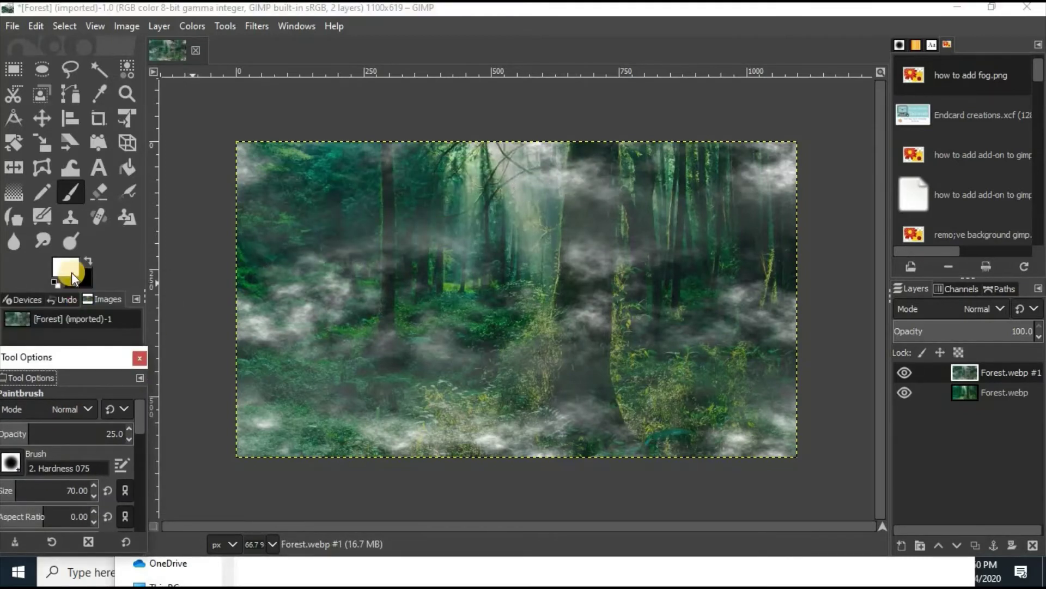
key(x)
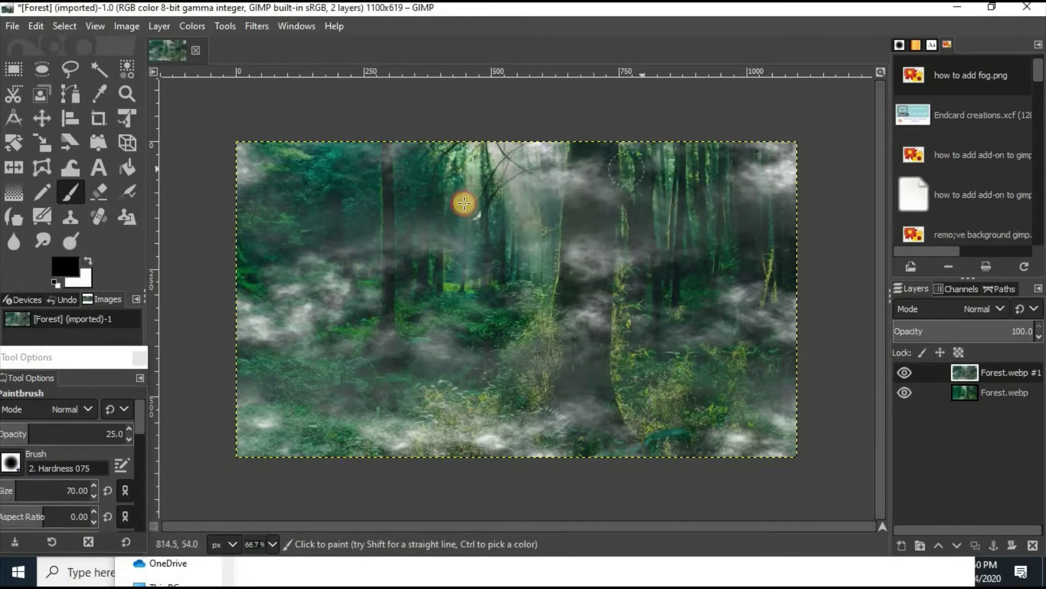
Step: Brush black across the fog at the left-centre of the image
click(527, 182)
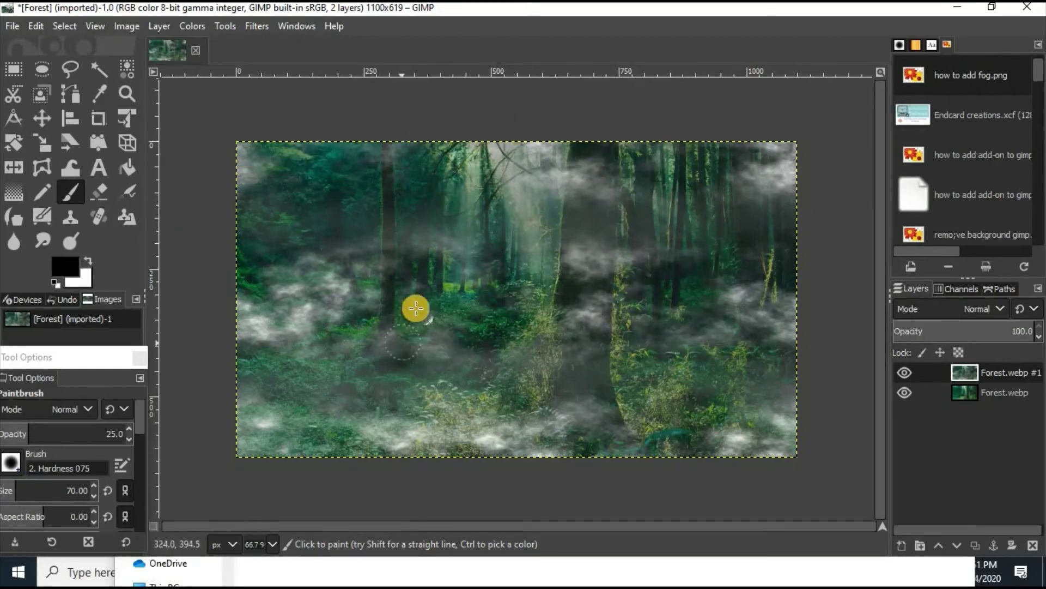
mouse_move(192, 333)
mouse_down()
mouse_move(343, 271)
mouse_move(334, 197)
mouse_move(720, 300)
mouse_move(626, 369)
mouse_move(585, 164)
mouse_move(593, 357)
mouse_move(563, 262)
mouse_move(627, 149)
mouse_move(591, 206)
mouse_move(584, 411)
mouse_move(567, 335)
mouse_up()
mouse_move(70, 357)
mouse_down()
mouse_move(122, 292)
mouse_move(119, 275)
mouse_up()
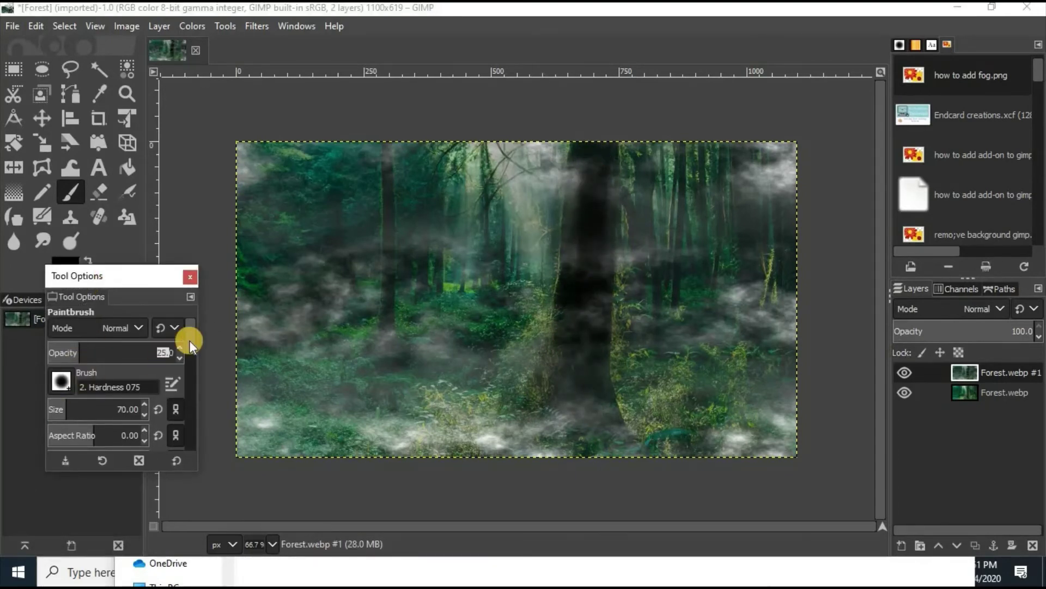
Step: Set brush opacity to 35 and paint black over the trunk, right and bottom-left fog
click(160, 355)
text(35)
key(Return)
mouse_move(556, 261)
mouse_down()
mouse_move(596, 188)
mouse_move(567, 316)
mouse_move(566, 235)
mouse_move(532, 197)
mouse_move(554, 158)
mouse_move(463, 201)
mouse_move(526, 253)
mouse_move(589, 393)
mouse_up()
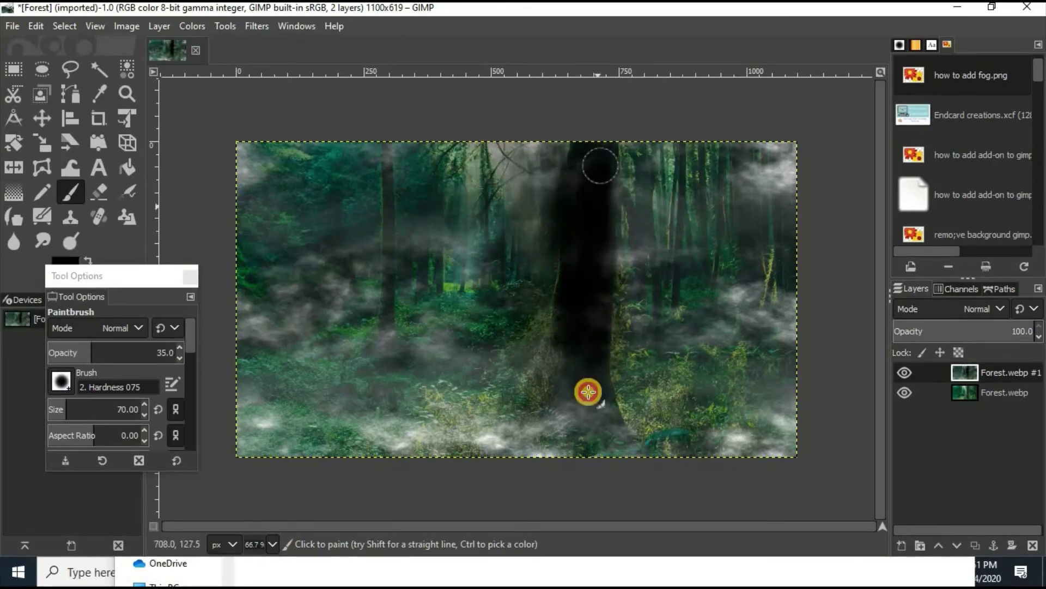
click(905, 372)
mouse_move(573, 322)
mouse_down()
mouse_move(771, 428)
mouse_move(764, 205)
mouse_move(785, 162)
mouse_move(740, 448)
mouse_move(773, 443)
mouse_up()
mouse_move(455, 439)
mouse_down()
mouse_move(256, 398)
mouse_move(249, 294)
mouse_up()
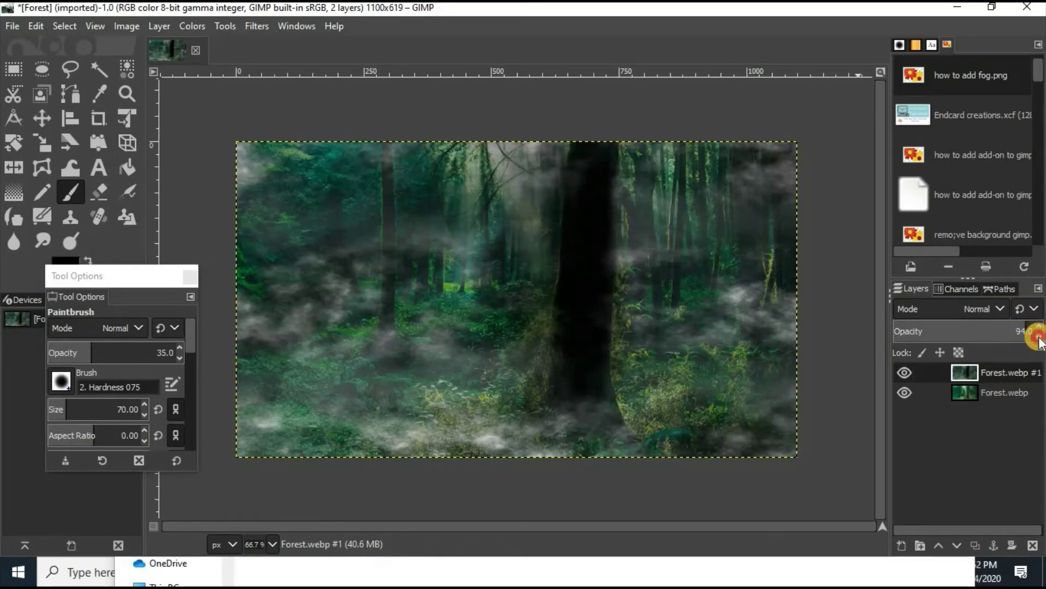
Step: Lower the fog layer's opacity with the spin arrows, then toggle the layer to compare
click(1037, 336)
click(1037, 335)
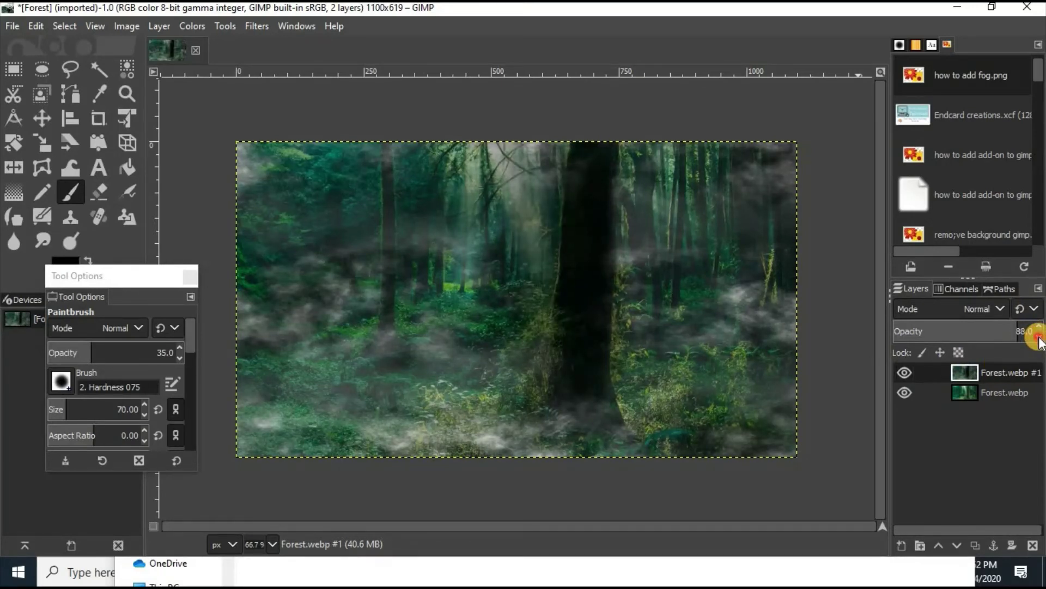
click(1037, 335)
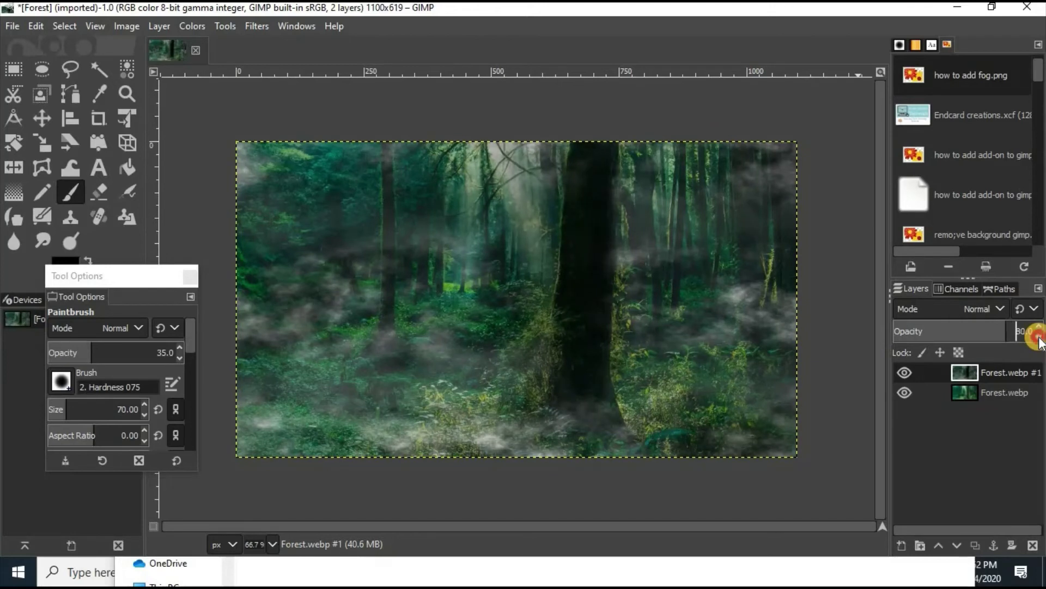
click(1037, 337)
click(1037, 336)
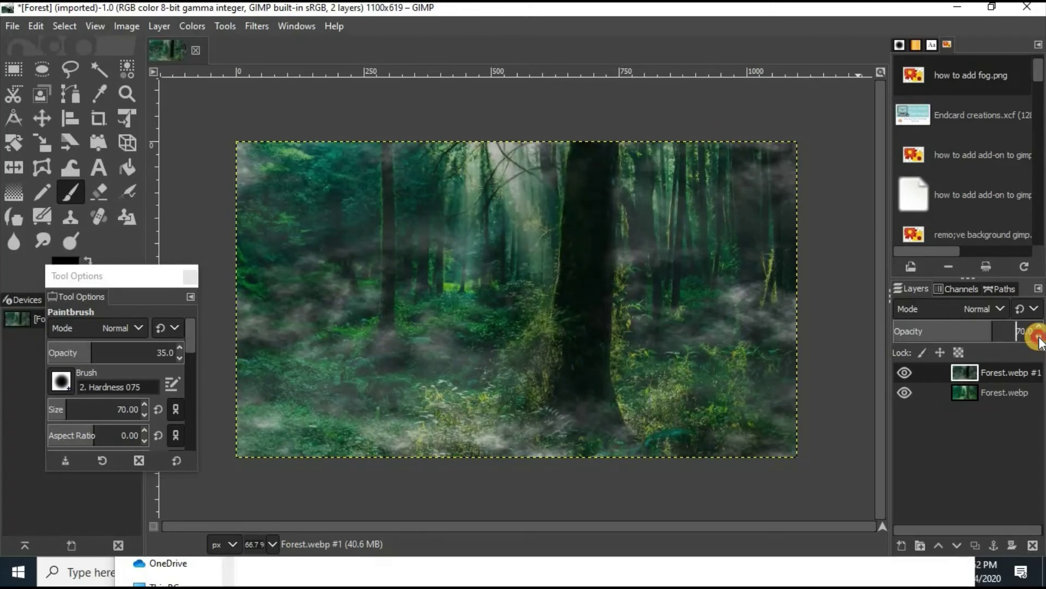
click(1037, 336)
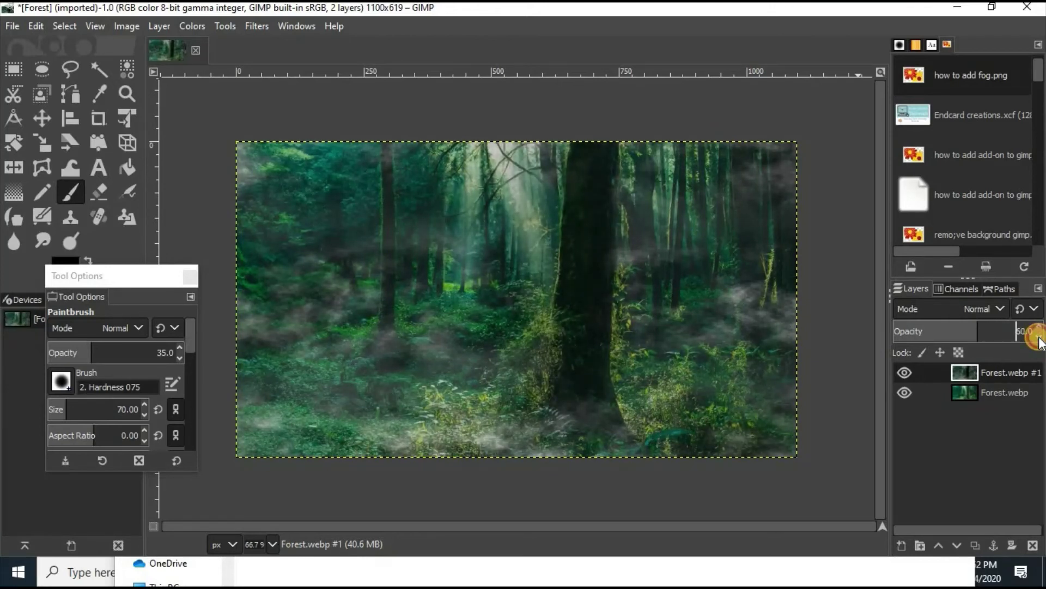
click(1037, 328)
click(1037, 327)
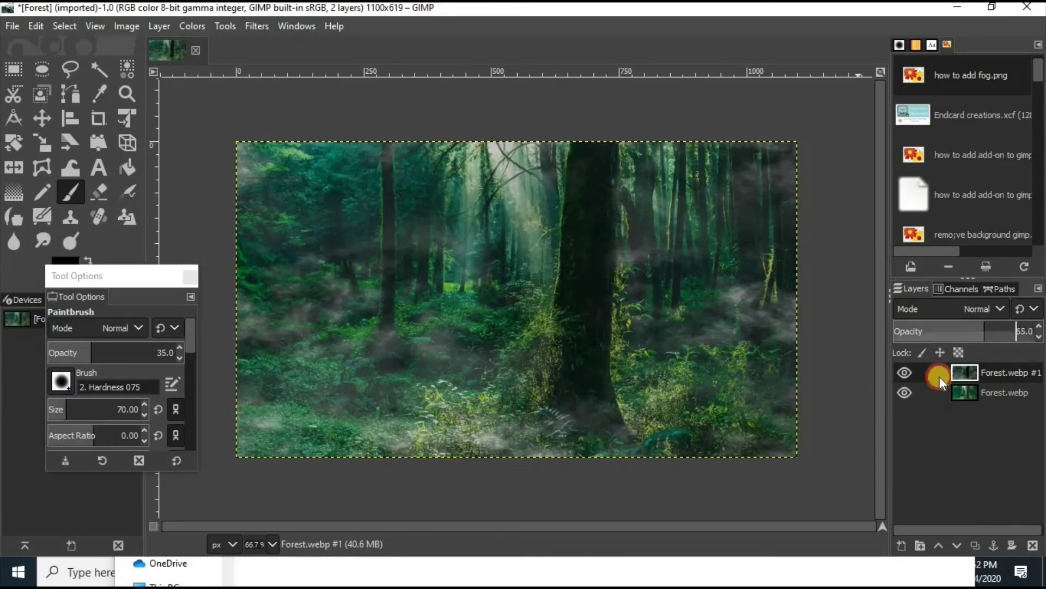
click(906, 373)
click(906, 373)
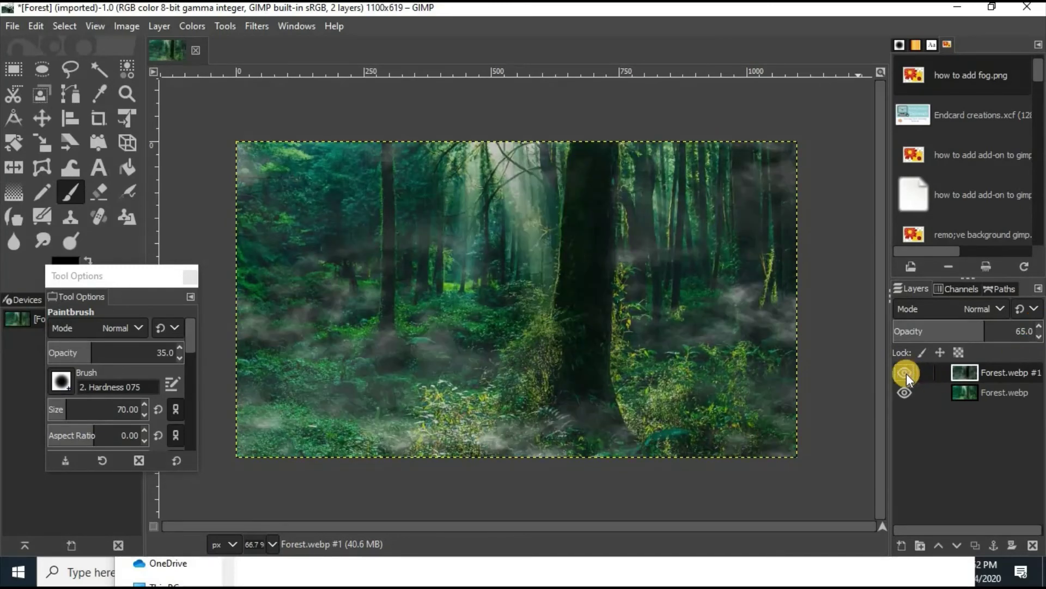
Step: Enter 50 as the fog layer's opacity and toggle its visibility to compare
double_click(1022, 331)
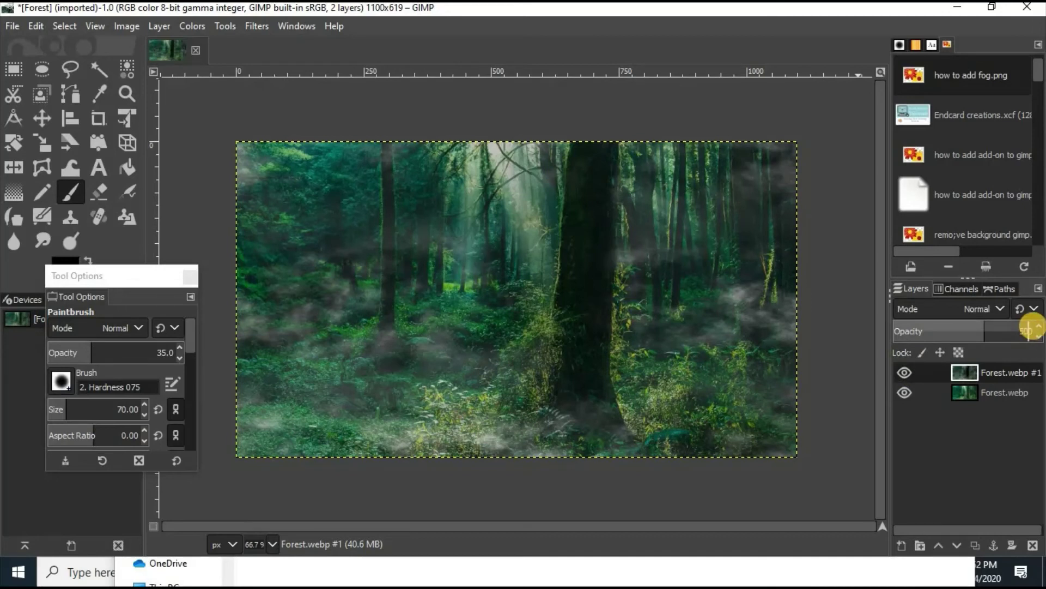
click(1031, 330)
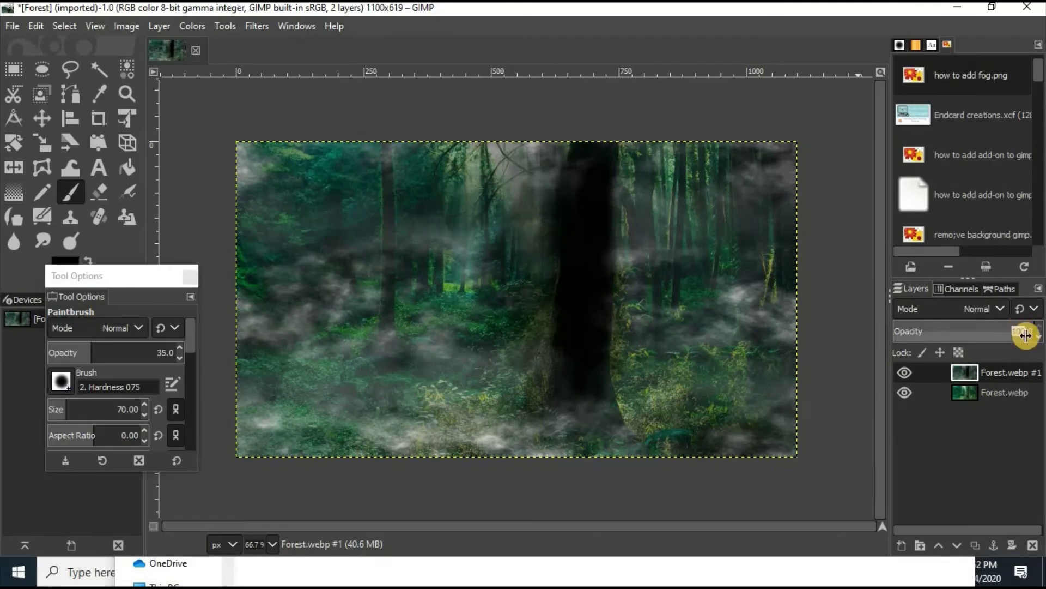
text(50)
key(Return)
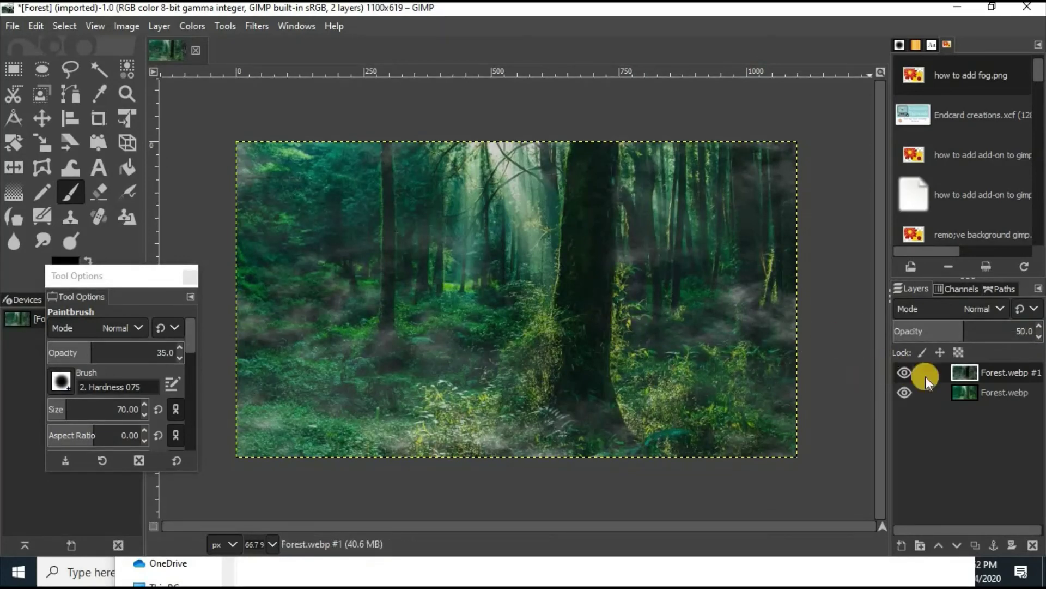
click(909, 372)
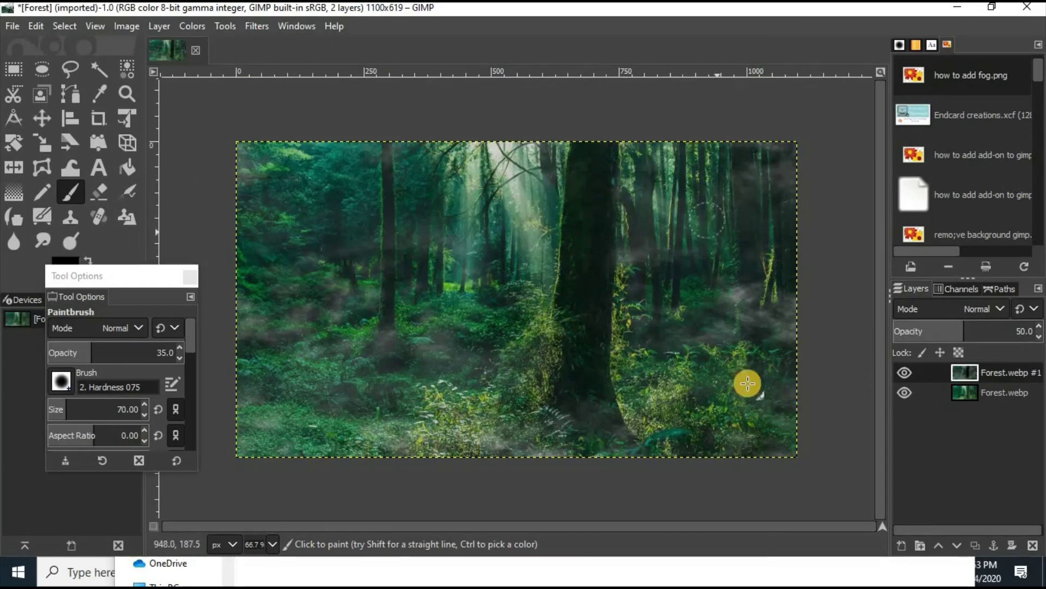
click(904, 372)
click(903, 372)
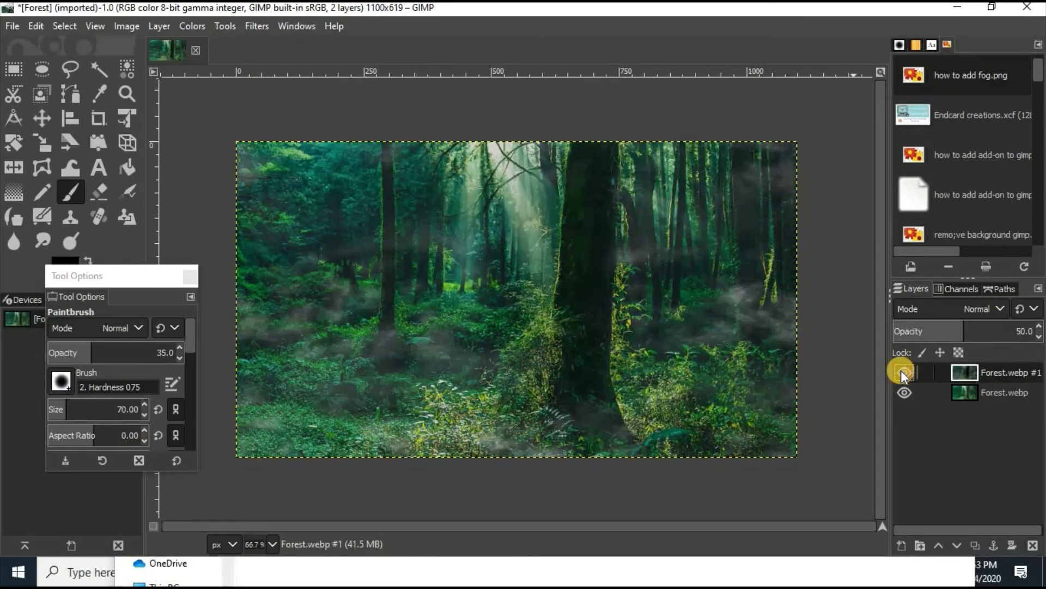